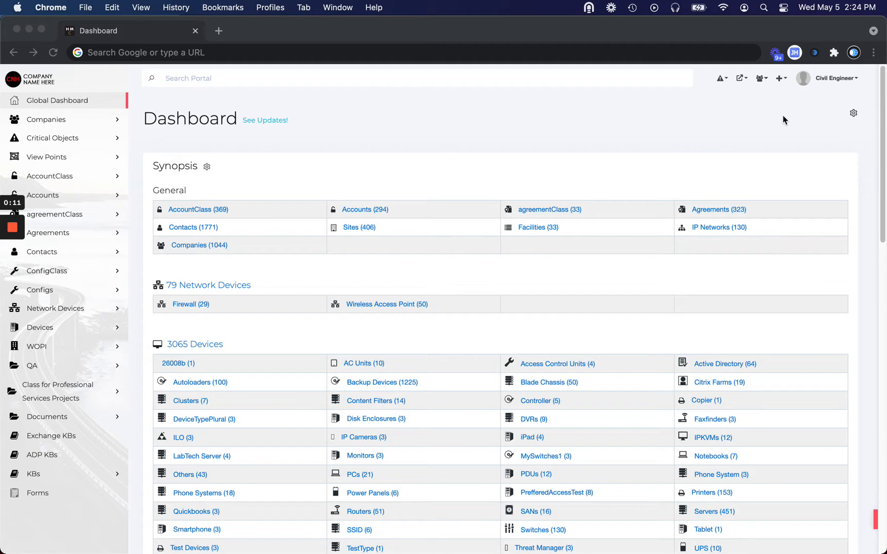
- Open the import form for Active Directory credentials among the Local Creds options for adding objects
{"action": "left_click", "coordinate": [780, 78]}
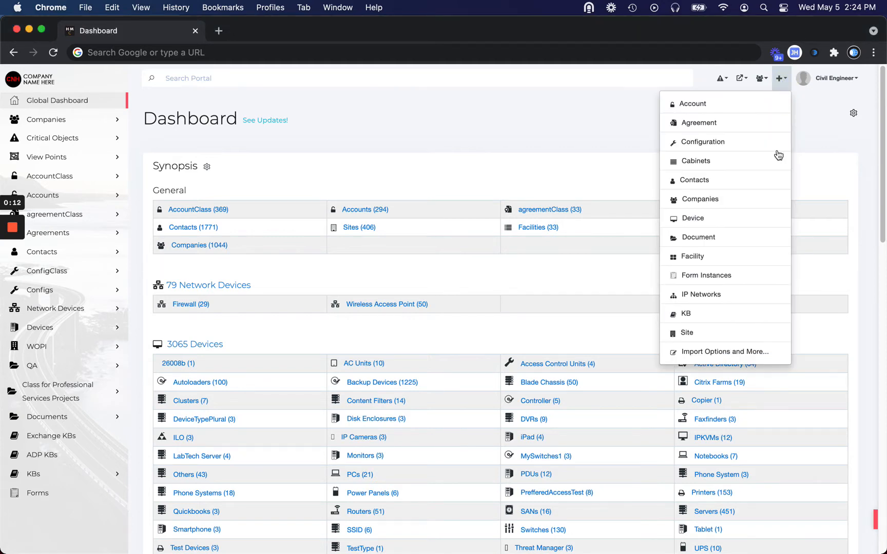
{"action": "left_click", "coordinate": [742, 352]}
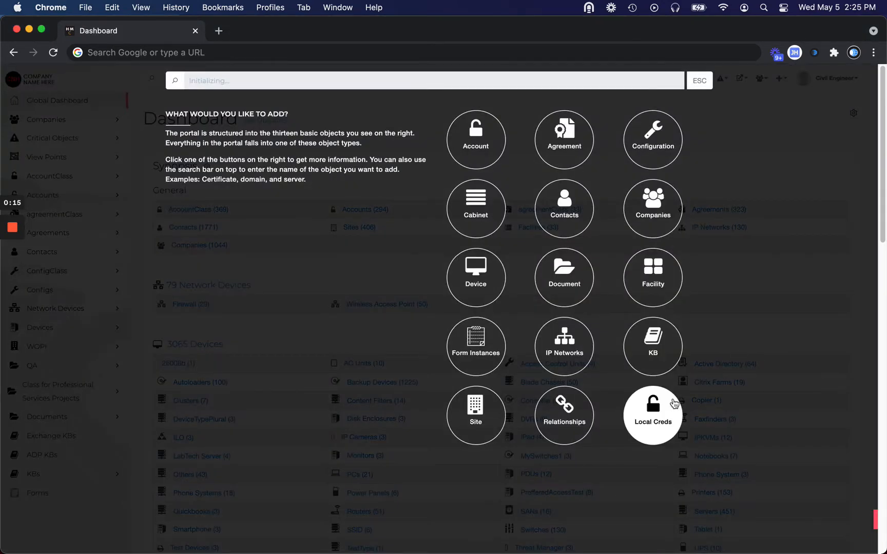
{"action": "left_click", "coordinate": [667, 416]}
{"action": "left_click", "coordinate": [305, 145]}
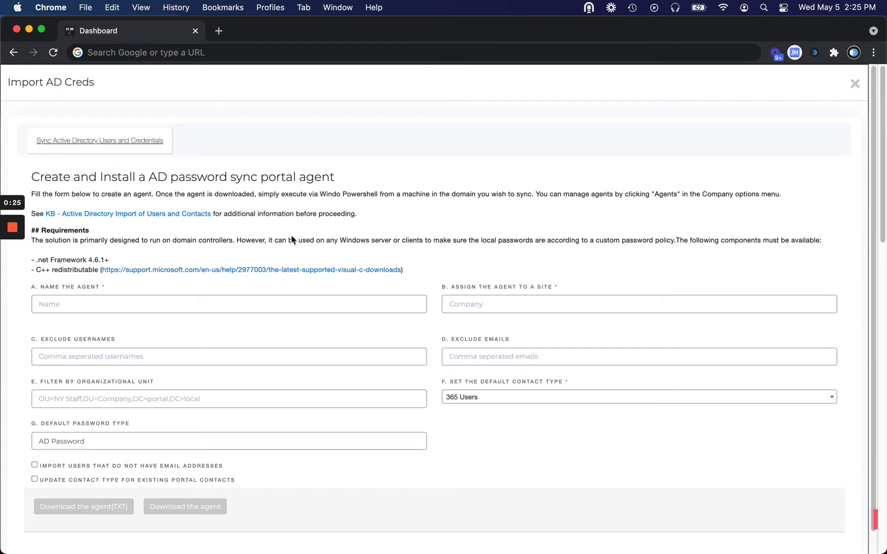
- Name the agent MyAgent and assign it to MyCompany at the Main Site
{"action": "key", "text": "Tab"}
{"action": "key", "text": "Tab"}
{"action": "key", "text": "Tab"}
{"action": "key", "text": "Tab"}
{"action": "key", "text": "Tab"}
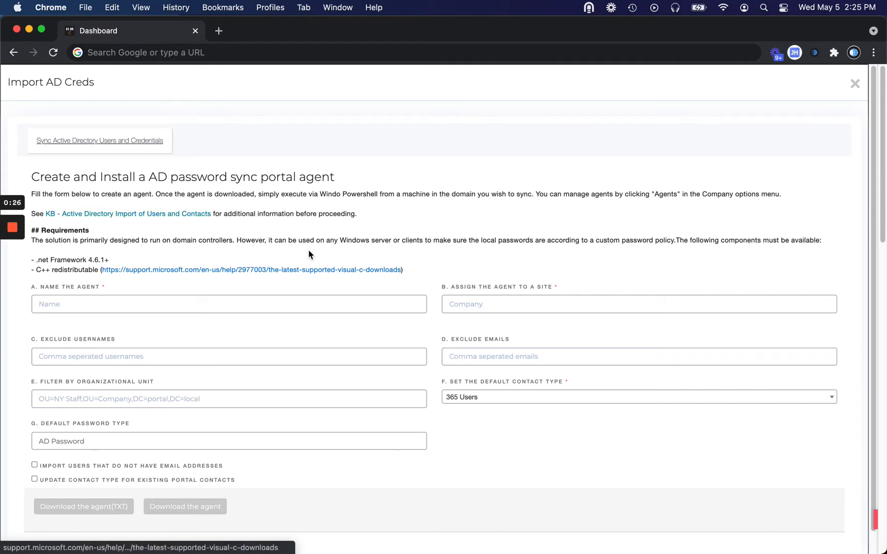
{"action": "type", "text": "M"}
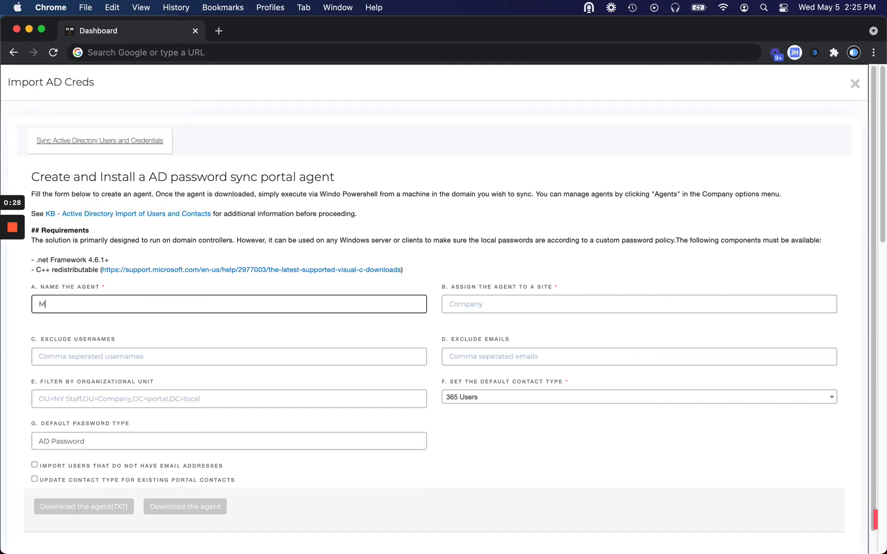
{"action": "type", "text": "yAgent"}
{"action": "left_click", "coordinate": [445, 311]}
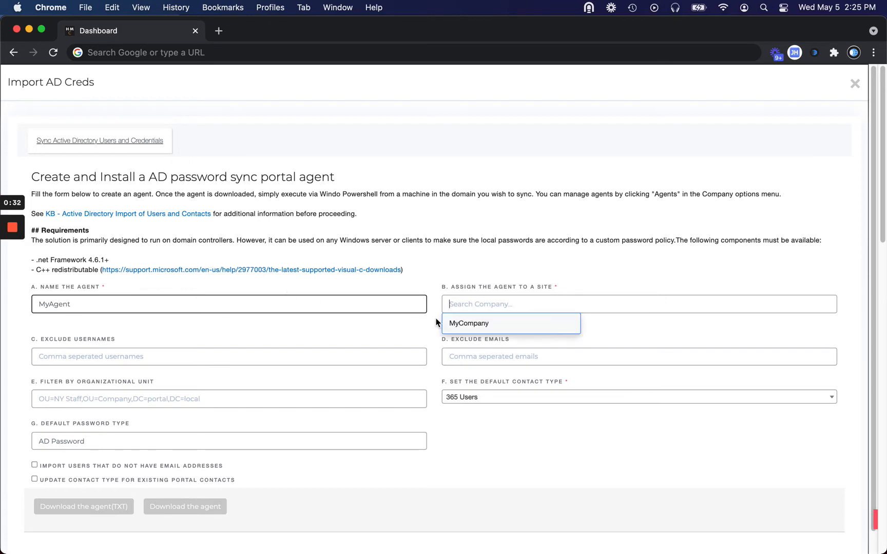
{"action": "type", "text": "MyCompany"}
{"action": "left_click", "coordinate": [557, 326]}
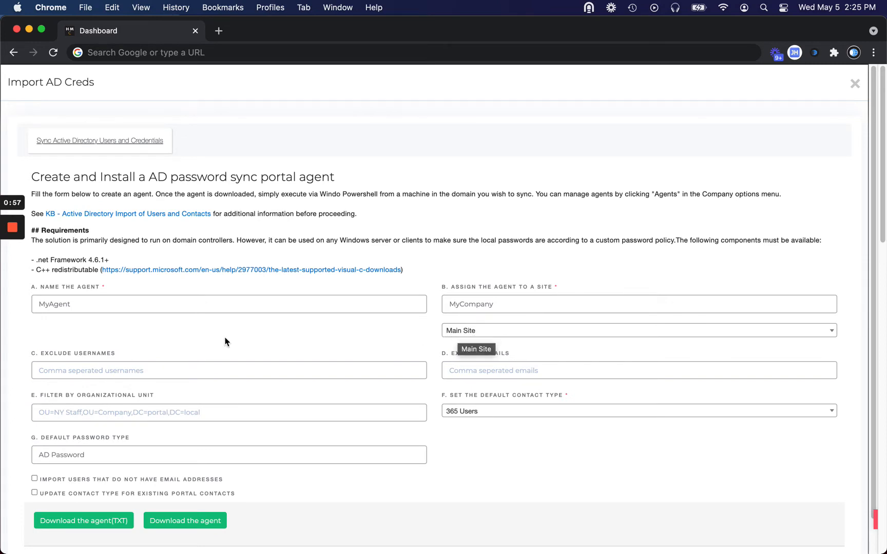
- Download the agent as a PowerShell script, with the optional exclusion and filter fields left empty
{"action": "left_click", "coordinate": [133, 371]}
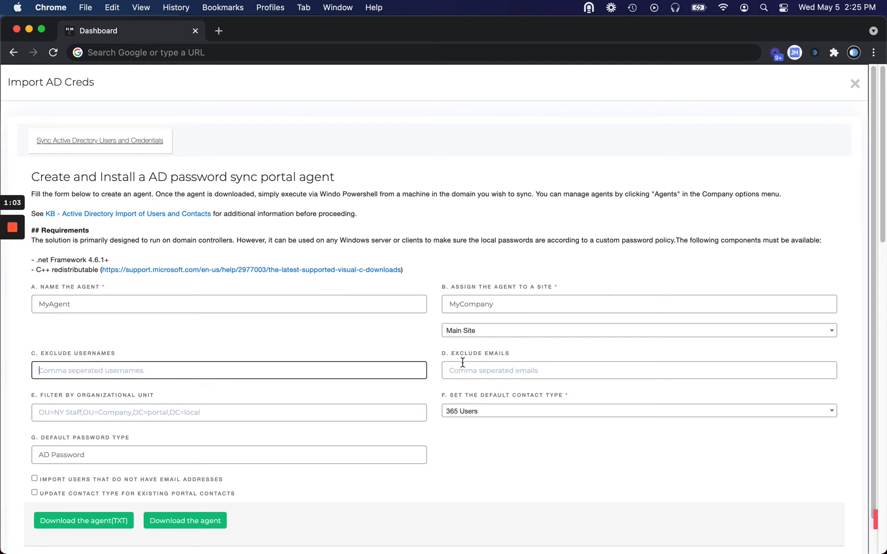
{"action": "left_click", "coordinate": [263, 399]}
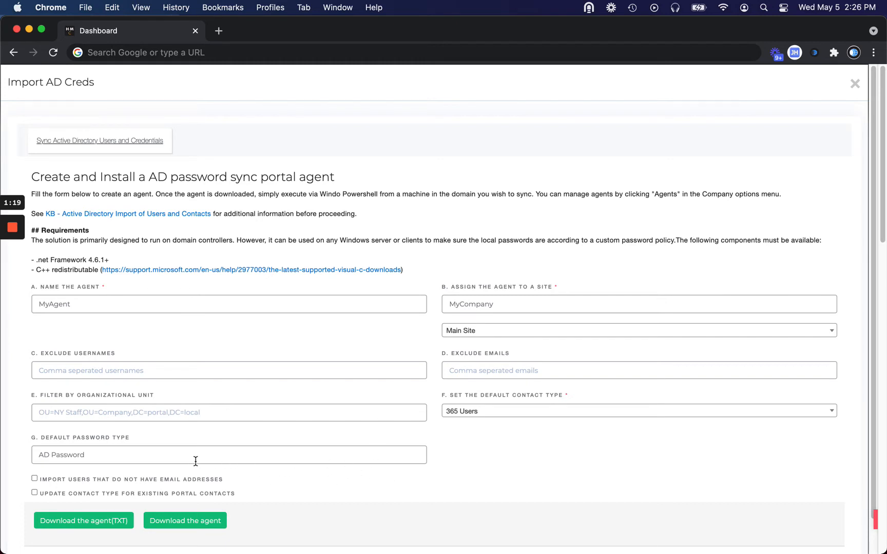
{"action": "scroll", "coordinate": [111, 467], "scroll_direction": "down", "scroll_amount": 1}
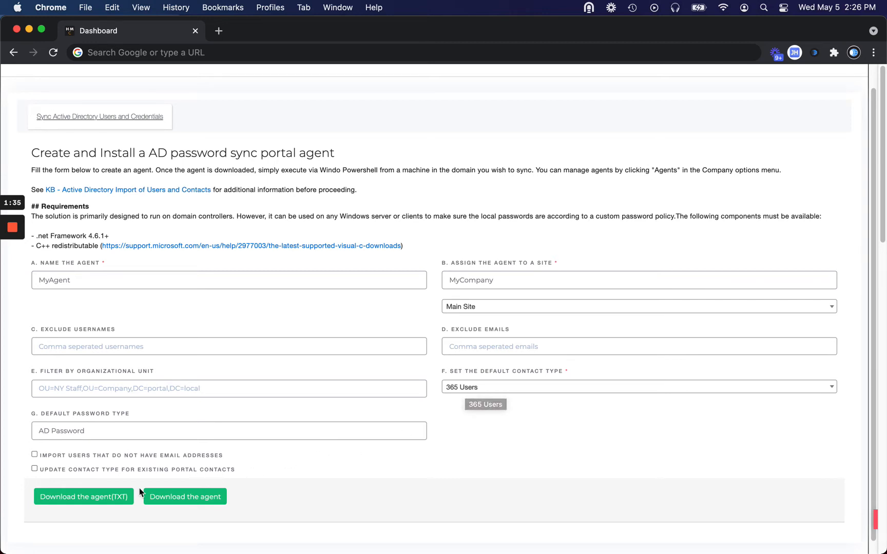
{"action": "left_click", "coordinate": [201, 501]}
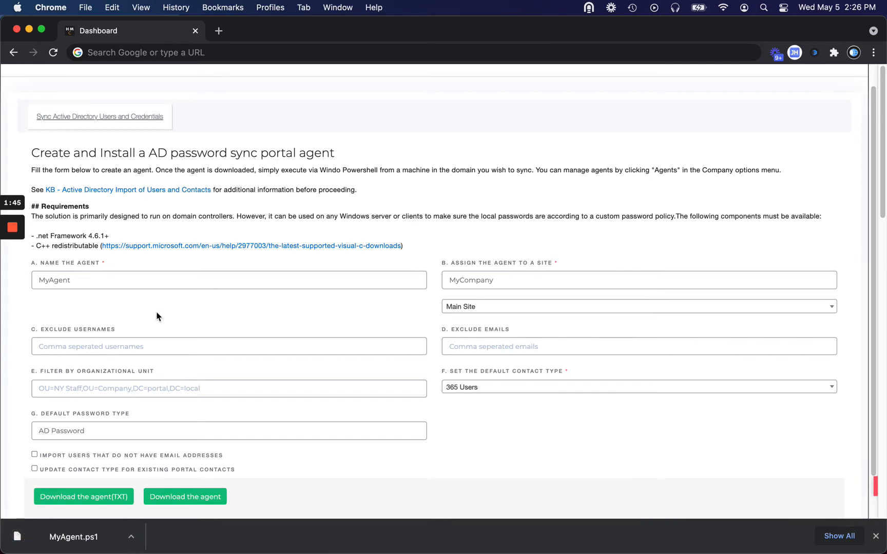
{"action": "mouse_move", "coordinate": [11, 300]}
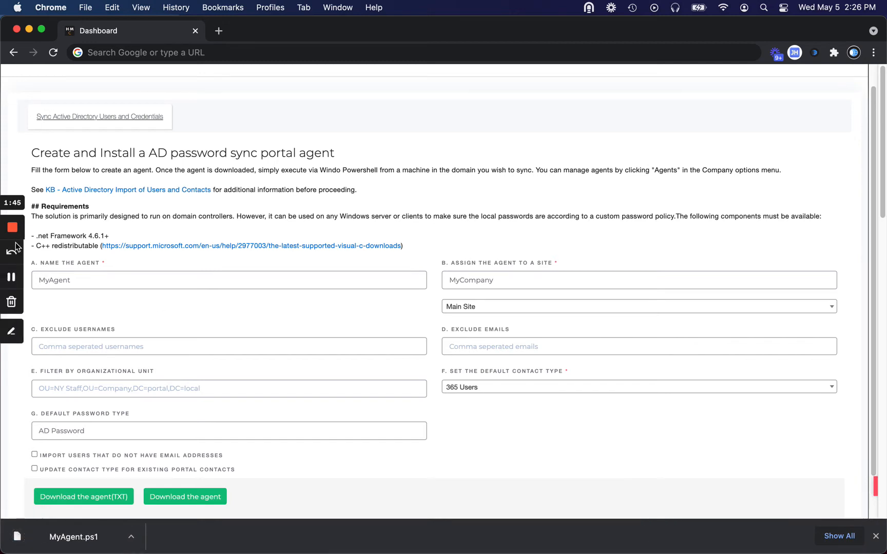
{"action": "left_click", "coordinate": [12, 277]}
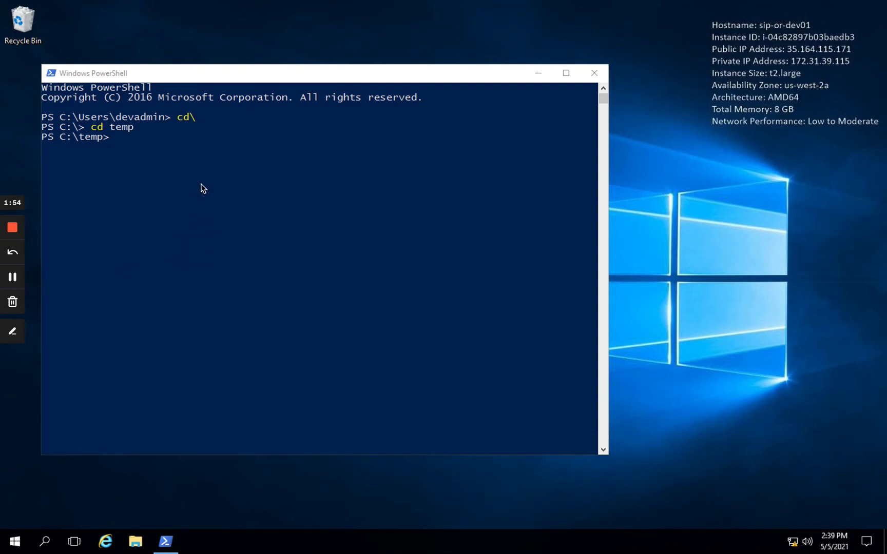
- Run .\MyAgent.ps1 without options from C:\temp in Windows PowerShell to display its usage, and return to the prompt
{"action": "left_click", "coordinate": [197, 80]}
{"action": "type", "text": "my"}
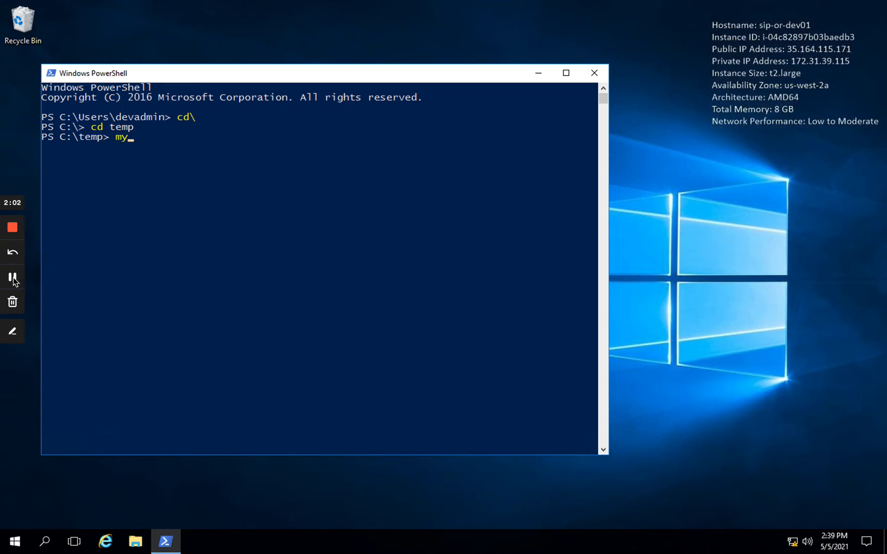
{"action": "key", "text": "Tab"}
{"action": "left_click", "coordinate": [205, 213]}
{"action": "key", "text": "Return"}
{"action": "key", "text": "Return"}
{"action": "key", "text": "Return"}
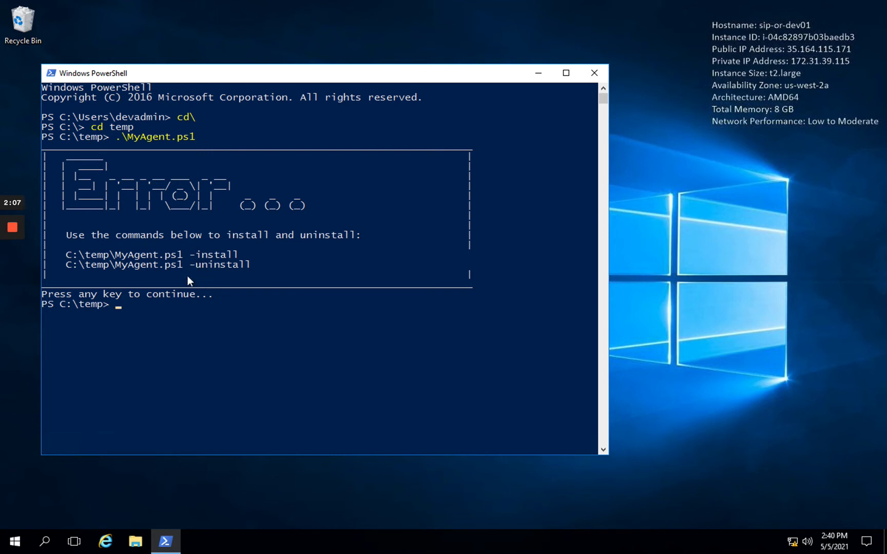
- Try to install the password sync agent by running .\MyAgent.ps1 -install in the regular Windows PowerShell session
{"action": "type", "text": "my"}
{"action": "key", "text": "Tab"}
{"action": "type", "text": "-install"}
{"action": "key", "text": "Return"}
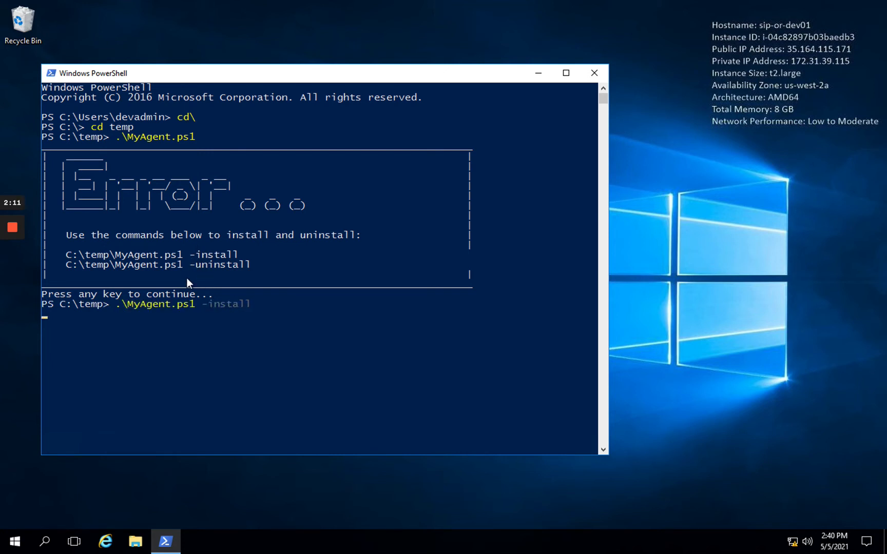
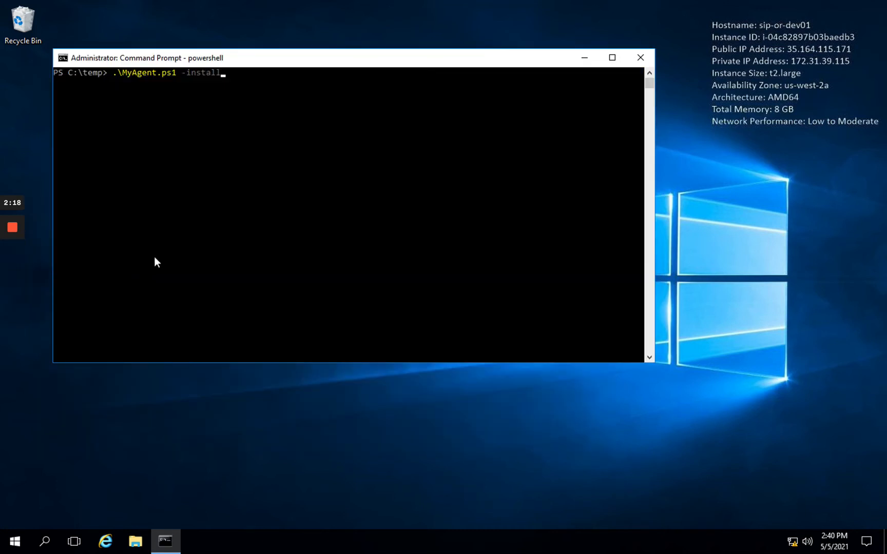
- Install the password sync agent by running .\MyAgent.ps1 -install from C:\temp in the administrator command prompt
{"action": "left_click", "coordinate": [206, 183]}
{"action": "key", "text": "Return"}
{"action": "key", "text": "Return"}
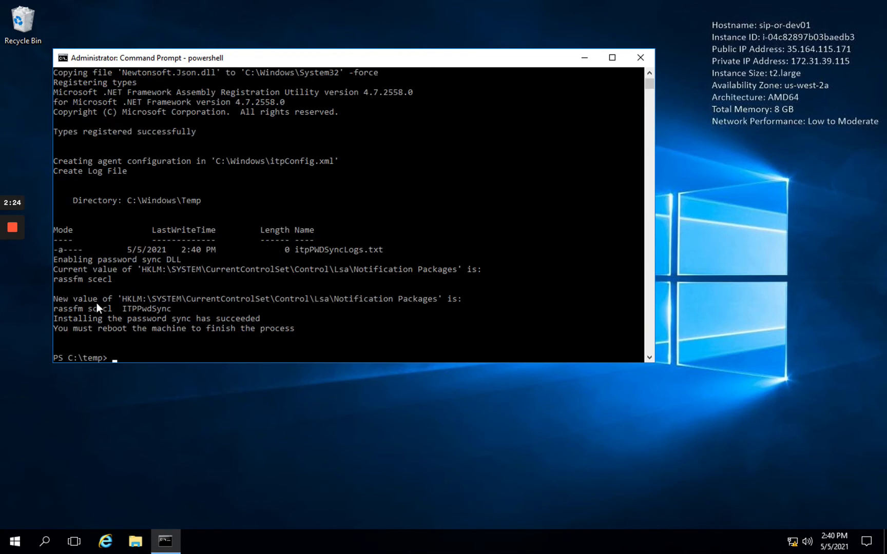
- Enter shutdown -r -t 0 to reboot the machine immediately
{"action": "type", "text": "shutdown -t"}
{"action": "key", "text": "BackSpace"}
{"action": "type", "text": "r -t 0"}
{"action": "left_click", "coordinate": [13, 277]}
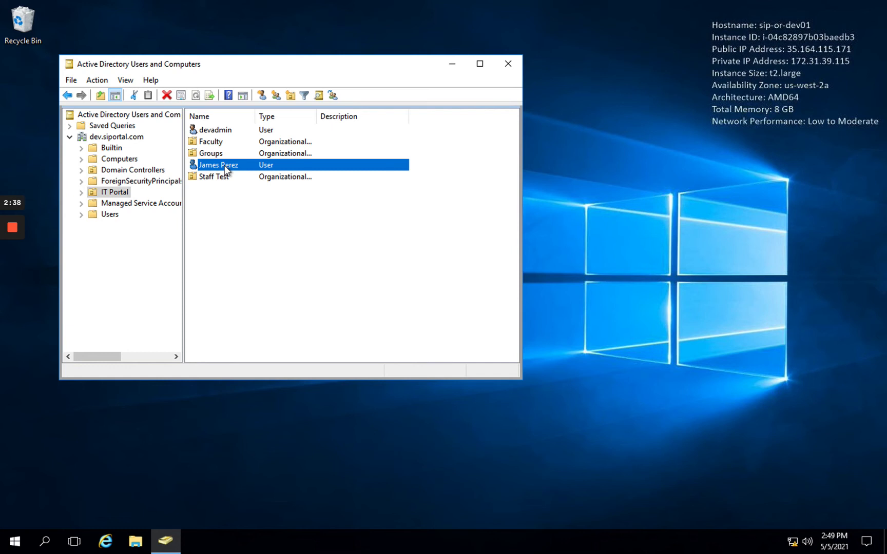
- Reset the selected user's password in the IT Portal organizational unit, pasting the new password into both the password and confirmation fields
{"action": "right_click", "coordinate": [225, 166]}
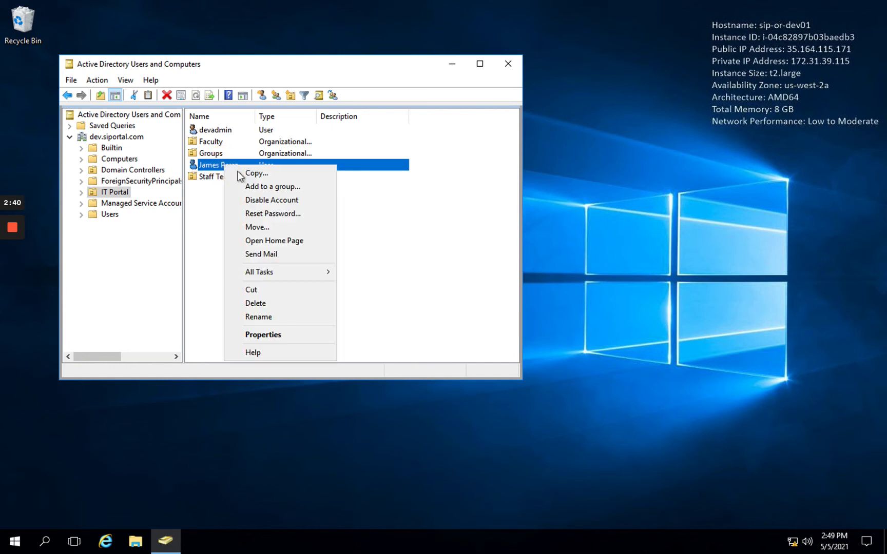
{"action": "left_click", "coordinate": [257, 215]}
{"action": "key", "text": "ctrl+v"}
{"action": "left_click", "coordinate": [287, 189]}
{"action": "key", "text": "ctrl+v"}
{"action": "left_click", "coordinate": [320, 282]}
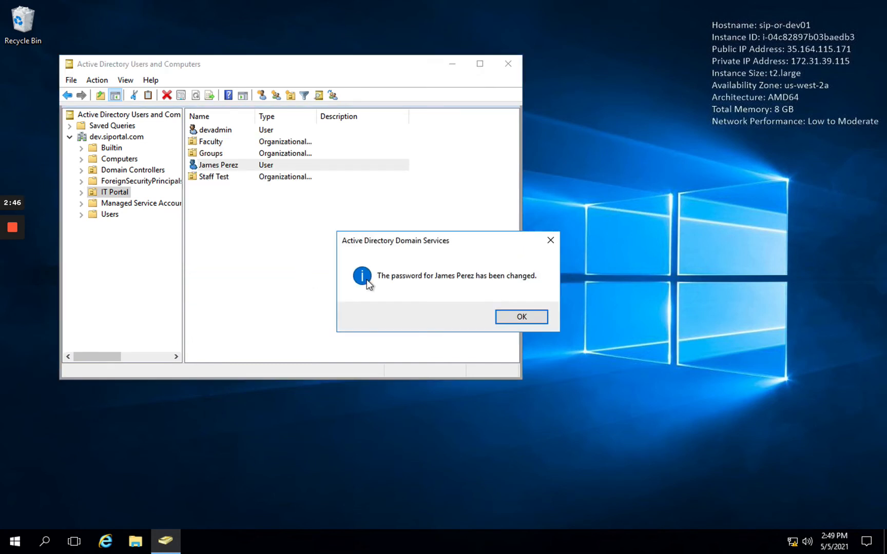
{"action": "left_click", "coordinate": [509, 316]}
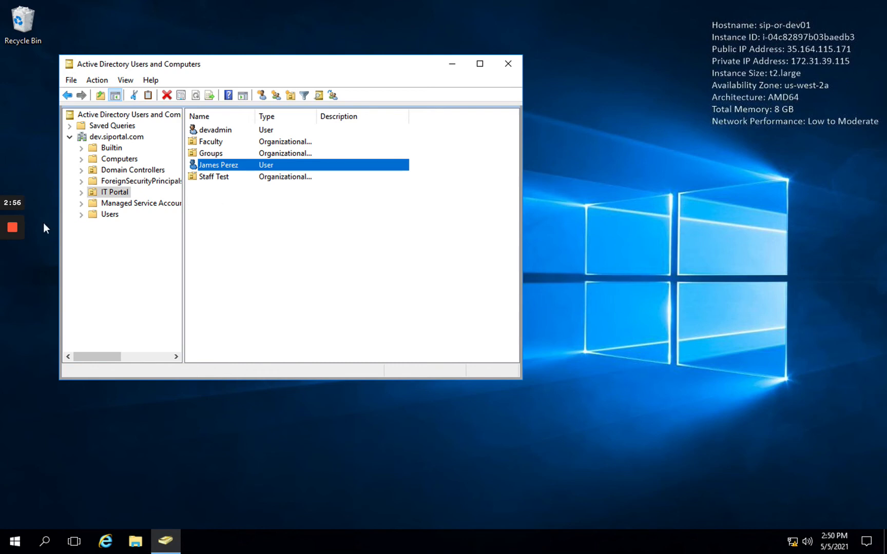
- Switch to Chrome and view the AD Password credential of the same user's 365 Users contact in MyCompany
{"action": "mouse_move", "coordinate": [9, 246]}
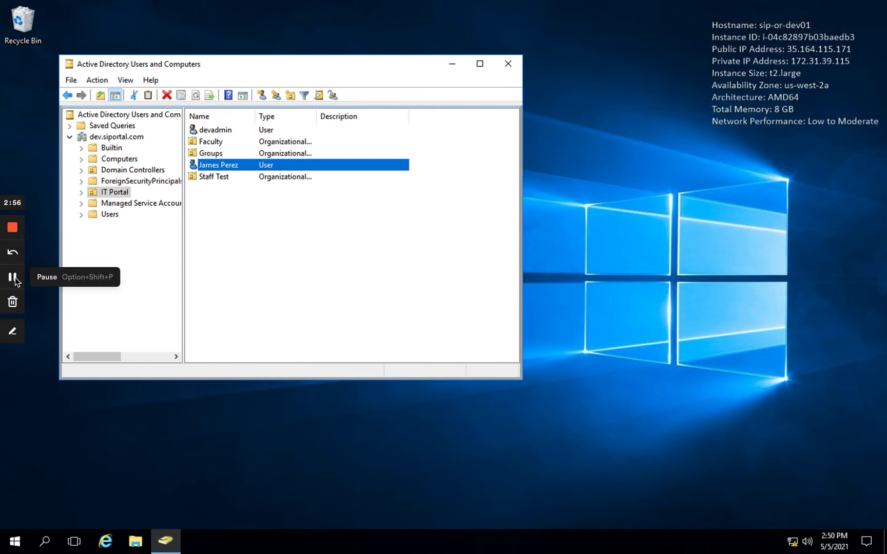
{"action": "key", "text": "ctrl+Left"}
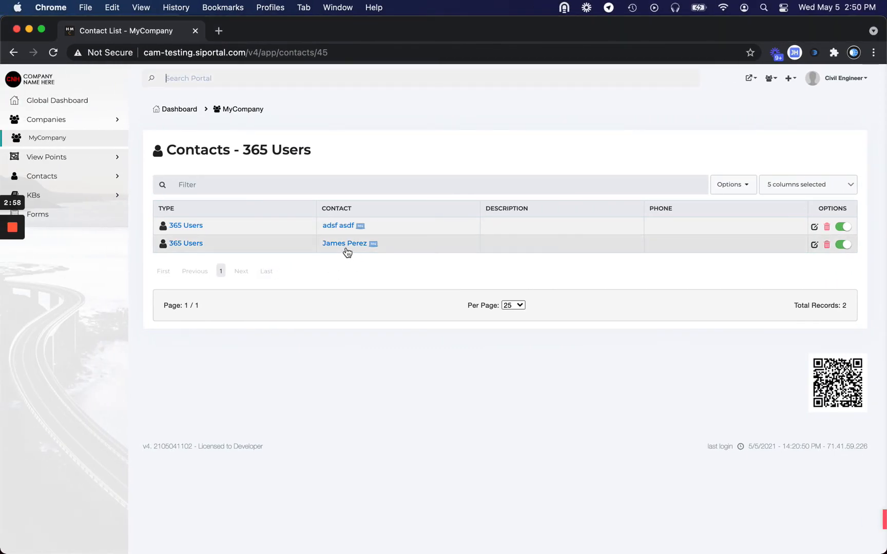
{"action": "left_click", "coordinate": [360, 244]}
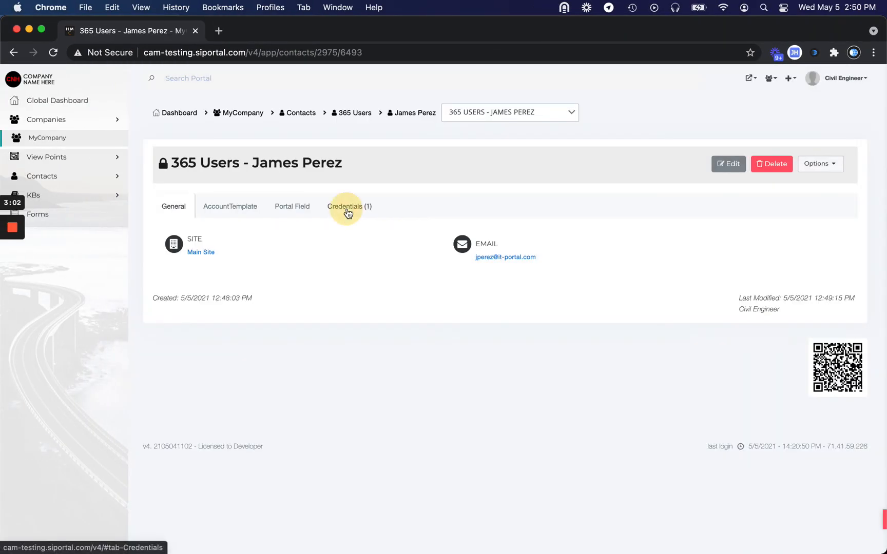
{"action": "left_click", "coordinate": [348, 213]}
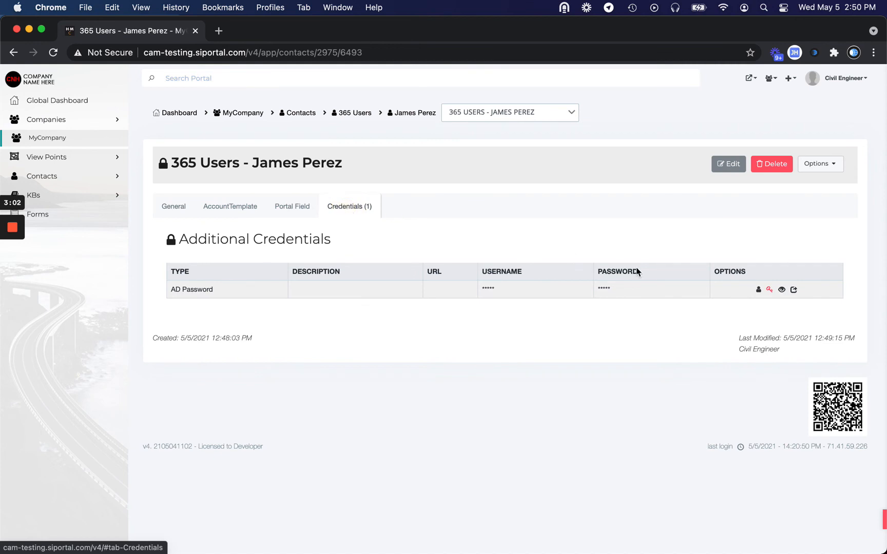
{"action": "left_click", "coordinate": [781, 290]}
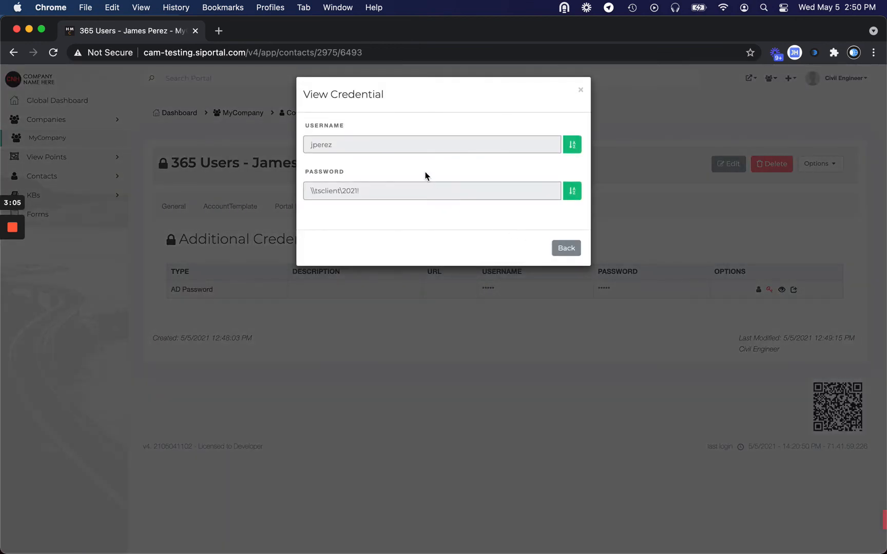
{"action": "left_click", "coordinate": [562, 251]}
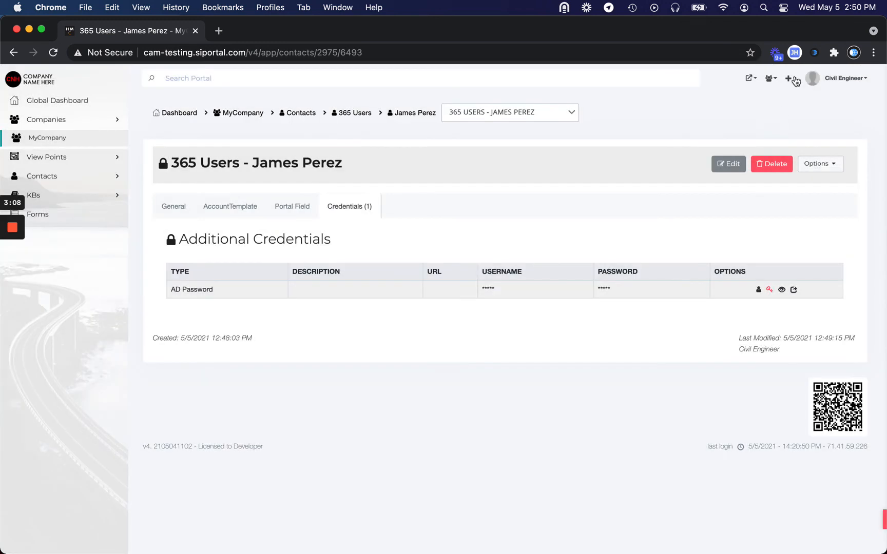
- Return to the Local Creds options for adding objects and choose to import AD credentials
{"action": "left_click", "coordinate": [790, 78]}
{"action": "left_click", "coordinate": [744, 354]}
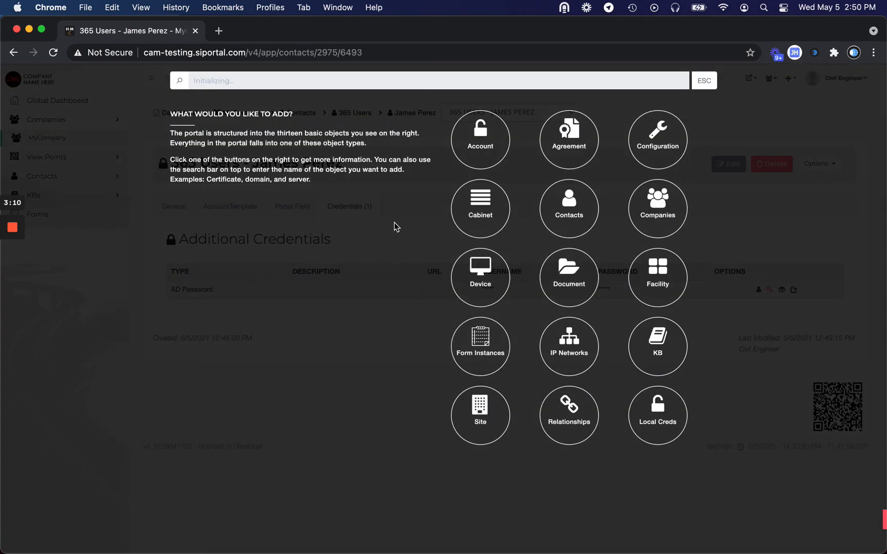
{"action": "left_click", "coordinate": [661, 425]}
{"action": "left_click", "coordinate": [305, 146]}
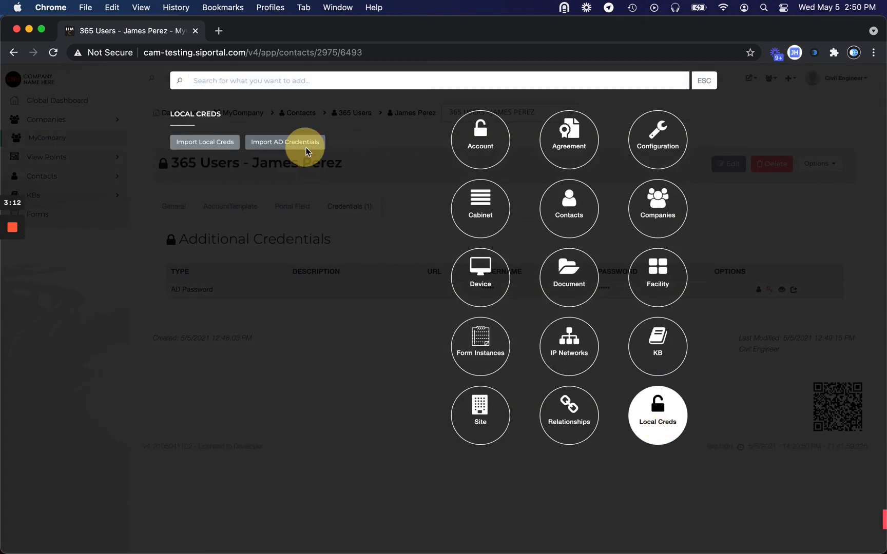